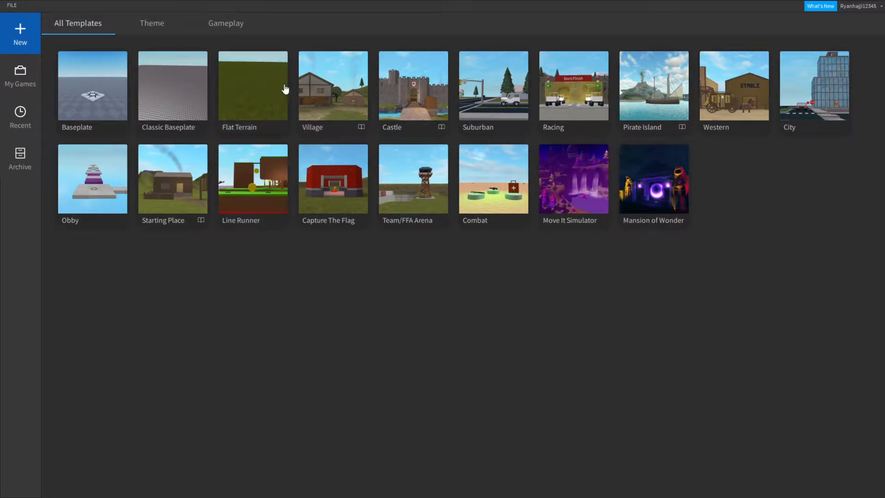
- Create a new place from the Classic Baseplate template
{"action": "left_click", "coordinate": [182, 96]}
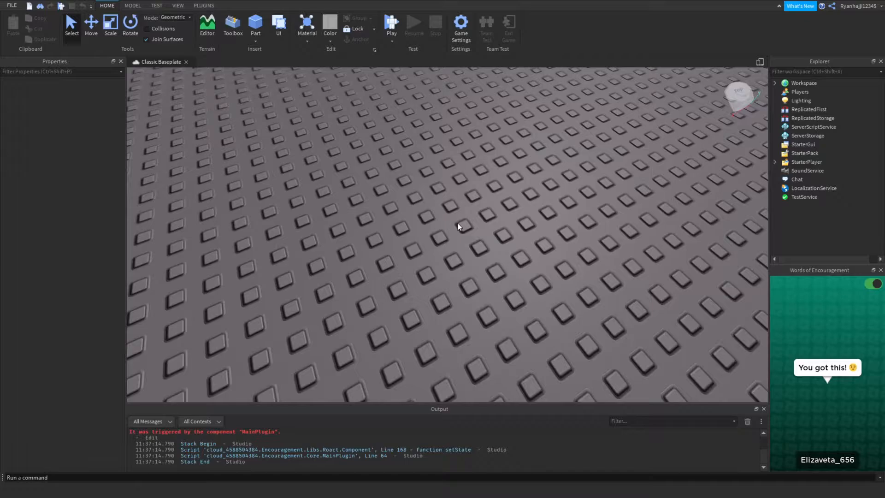
{"action": "scroll", "coordinate": [461, 171], "scroll_direction": "down", "scroll_amount": 10}
{"action": "right_click_drag", "start_coordinate": [463, 169], "coordinate": [410, 259]}
{"action": "scroll", "coordinate": [449, 193], "scroll_direction": "up", "scroll_amount": 8}
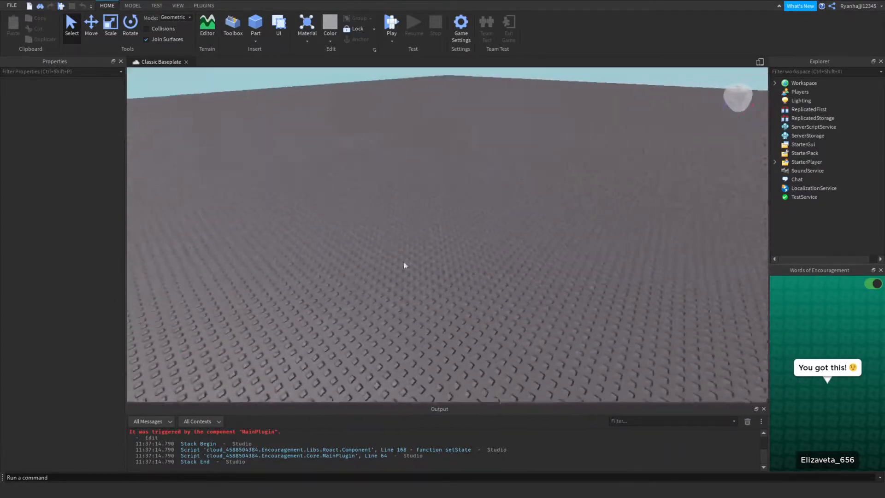
{"action": "scroll", "coordinate": [410, 262], "scroll_direction": "down", "scroll_amount": 3}
- Scale the baseplate down horizontally to about 151 by 138 studs
{"action": "left_click", "coordinate": [804, 83]}
{"action": "left_click", "coordinate": [774, 83]}
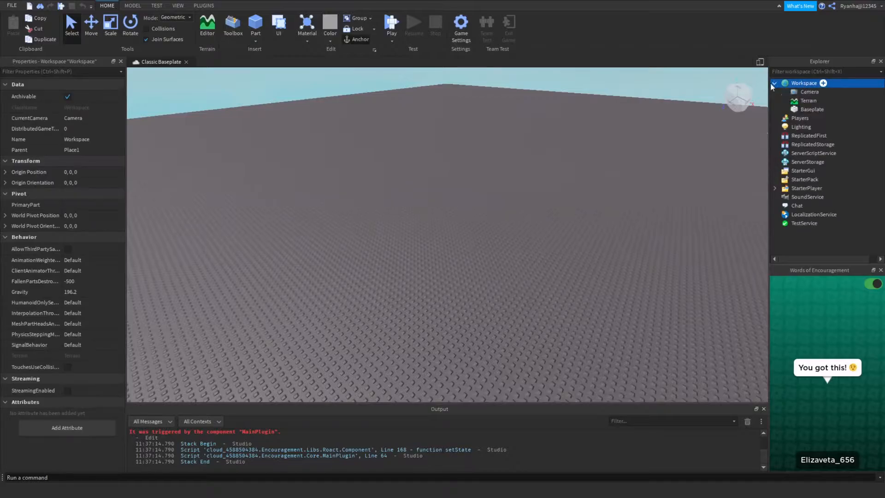
{"action": "left_click", "coordinate": [812, 109]}
{"action": "left_click", "coordinate": [110, 23]}
{"action": "scroll", "coordinate": [499, 209], "scroll_direction": "down", "scroll_amount": 5}
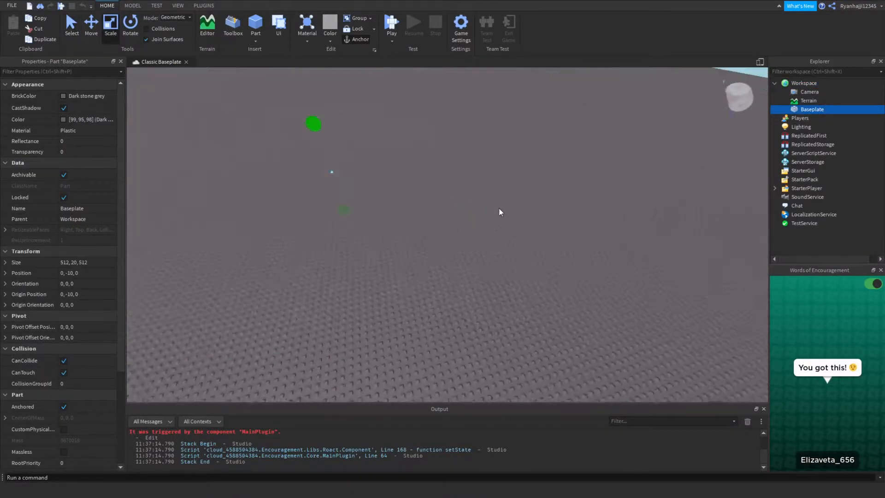
{"action": "right_click_drag", "start_coordinate": [348, 259], "coordinate": [305, 265]}
{"action": "key", "text": "a"}
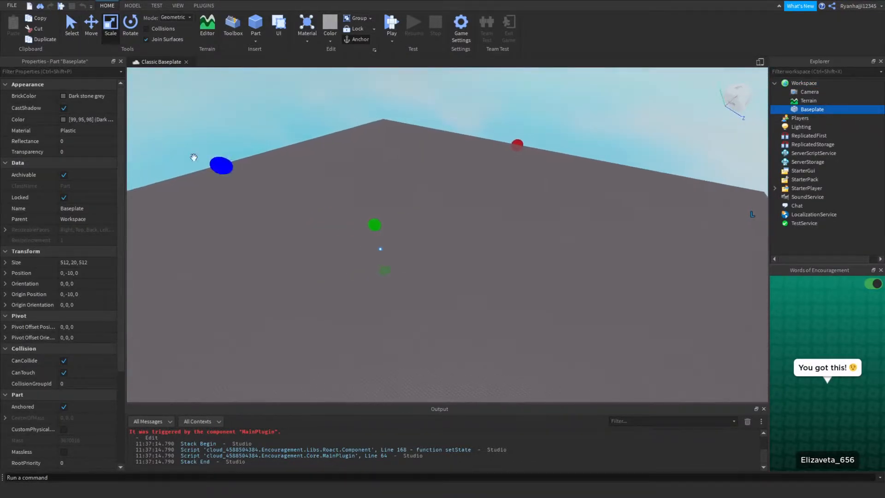
{"action": "left_click_drag", "start_coordinate": [221, 165], "coordinate": [296, 209]}
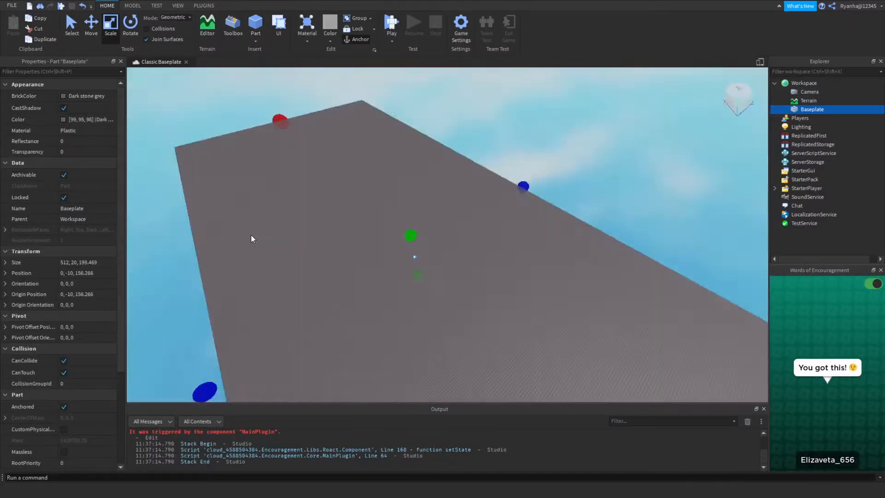
{"action": "right_click_drag", "start_coordinate": [251, 235], "coordinate": [328, 209]}
{"action": "left_click_drag", "start_coordinate": [367, 202], "coordinate": [336, 322]}
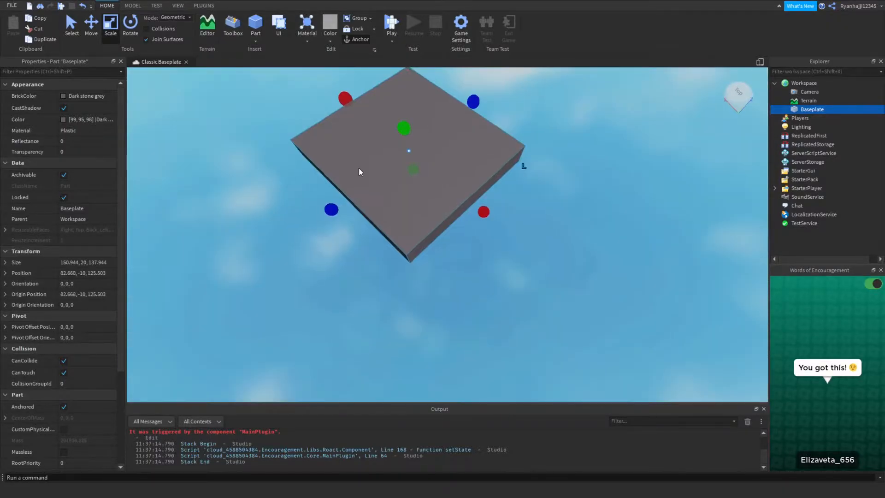
- Rename the baseplate part to Lobby
{"action": "scroll", "coordinate": [353, 162], "scroll_direction": "up", "scroll_amount": 10}
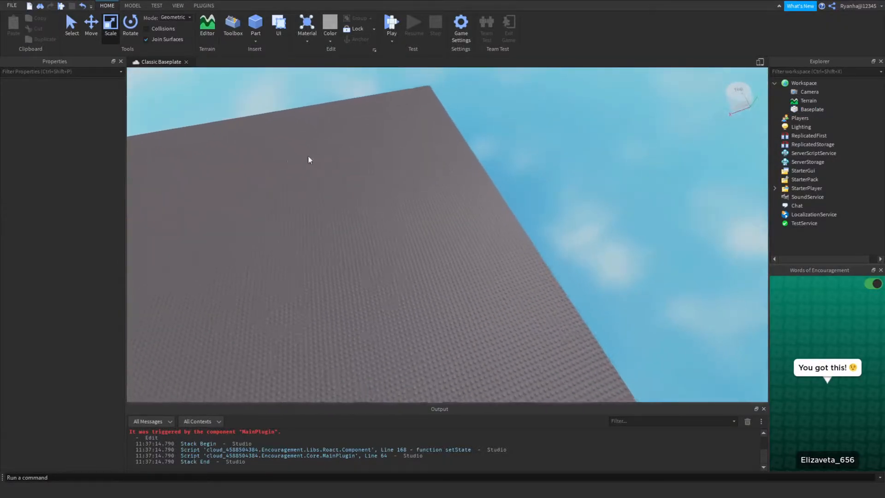
{"action": "key", "text": "F2"}
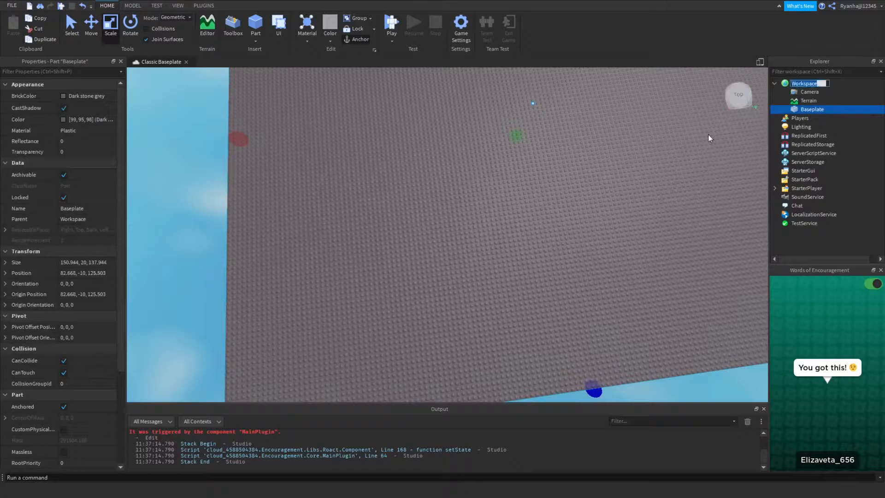
{"action": "double_click", "coordinate": [807, 109]}
{"action": "type", "text": "Lobby"}
{"action": "key", "text": "Return"}
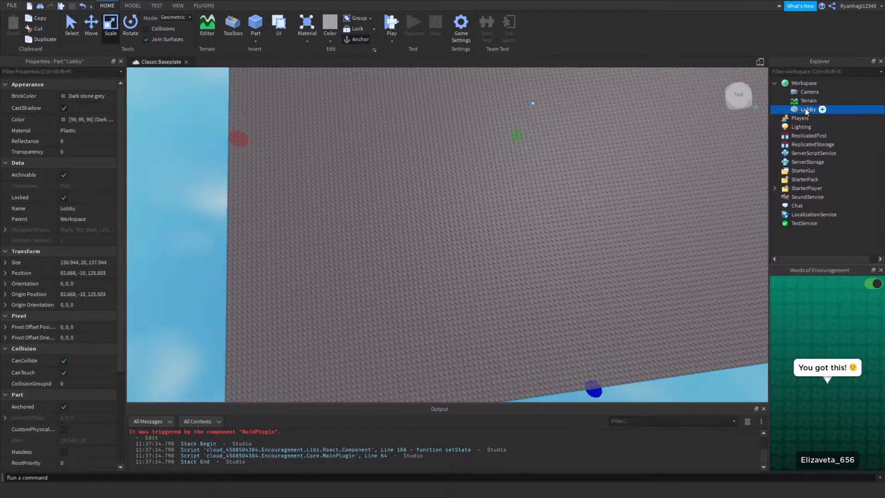
- Shorten the Lobby part along its X axis to about 142 studs
{"action": "right_click_drag", "start_coordinate": [586, 184], "coordinate": [587, 185]}
{"action": "scroll", "coordinate": [587, 185], "scroll_direction": "down", "scroll_amount": 5}
{"action": "left_click_drag", "start_coordinate": [631, 190], "coordinate": [615, 190]}
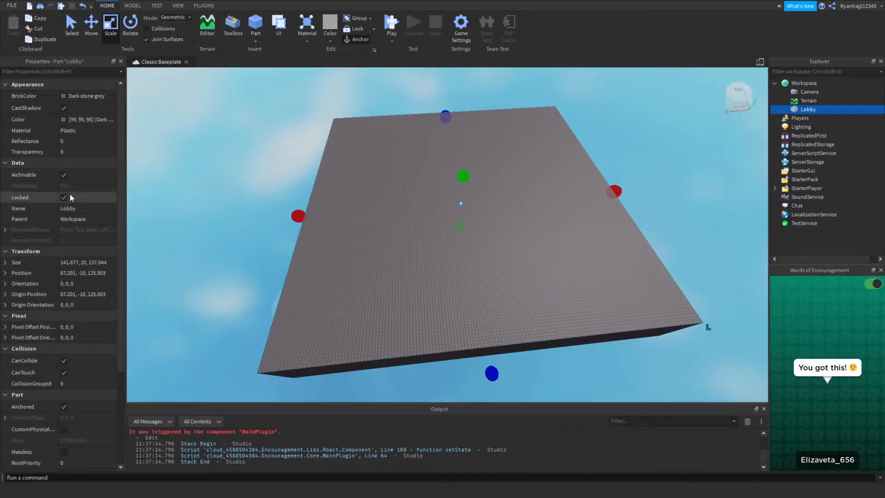
- Change the Lobby part's top surface to Smooth
{"action": "scroll", "coordinate": [94, 371], "scroll_direction": "down", "scroll_amount": 4}
{"action": "left_click", "coordinate": [32, 424]}
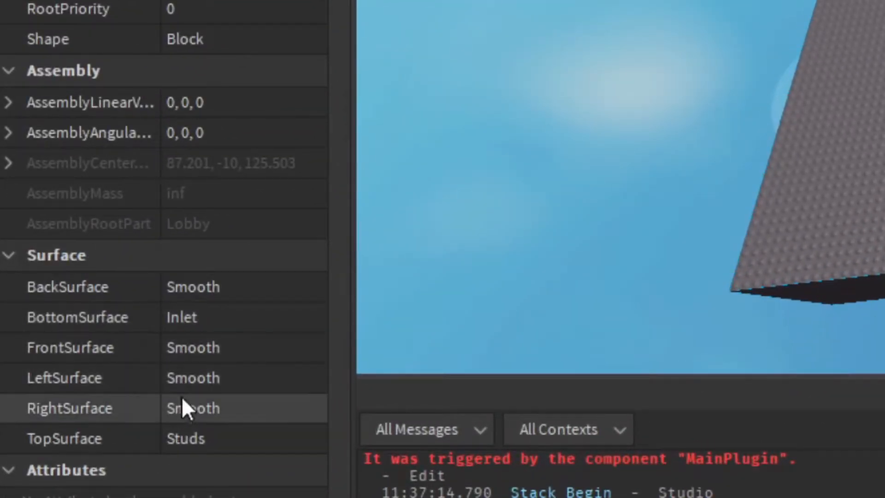
{"action": "left_click", "coordinate": [187, 435]}
{"action": "left_click", "coordinate": [193, 314]}
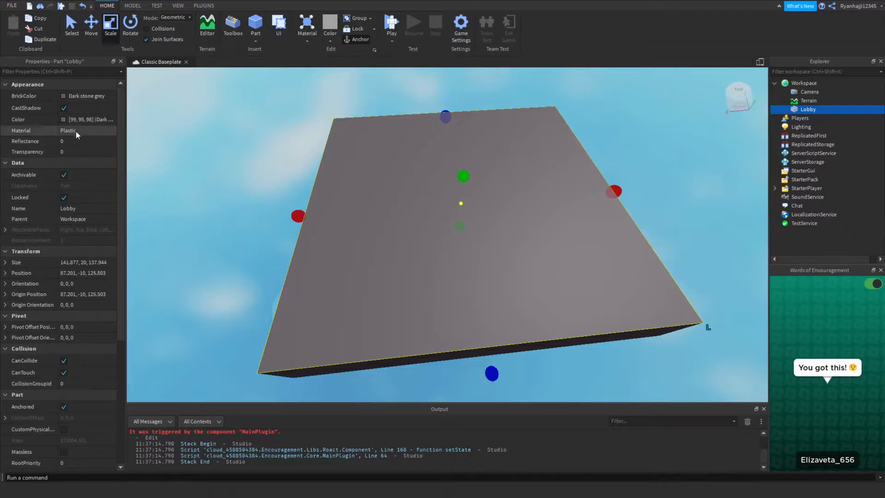
- Recolour the Lobby part dark green with RGB 13, 99, 18
{"action": "left_click", "coordinate": [64, 119]}
{"action": "left_click", "coordinate": [504, 181]}
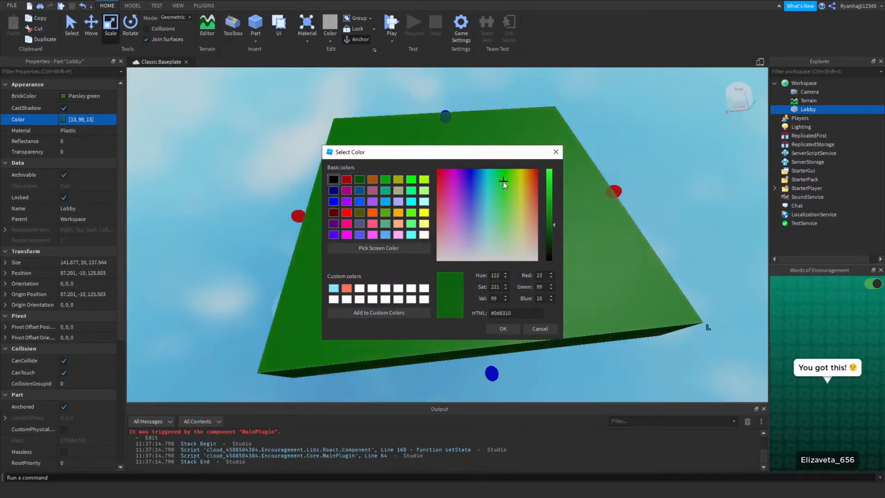
{"action": "left_click", "coordinate": [504, 329]}
{"action": "right_click_drag", "start_coordinate": [477, 291], "coordinate": [279, 195]}
{"action": "left_click", "coordinate": [279, 194]}
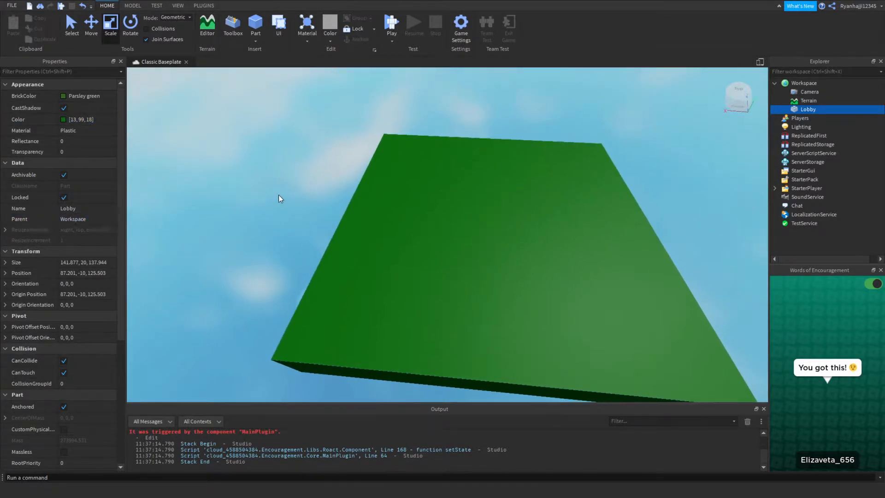
- Insert a spawn location on top of the Lobby platform
{"action": "scroll", "coordinate": [325, 216], "scroll_direction": "up", "scroll_amount": 3}
{"action": "right_click_drag", "start_coordinate": [325, 216], "coordinate": [305, 154]}
{"action": "key", "text": "w"}
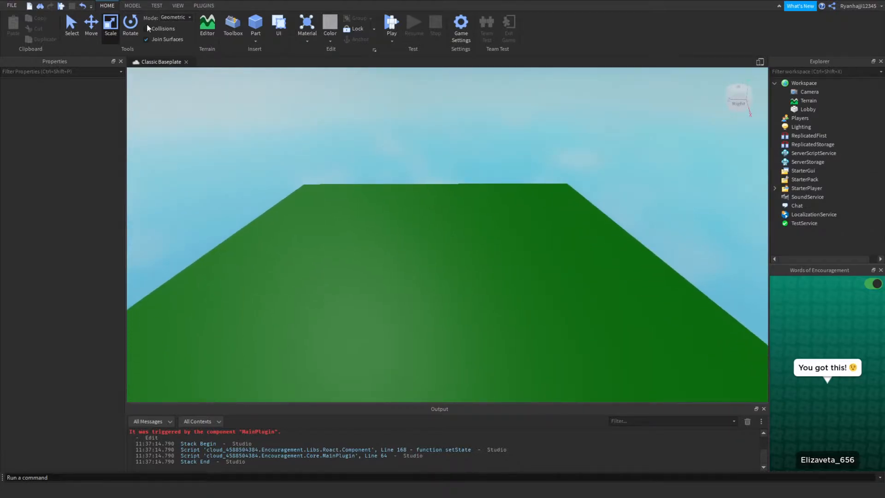
{"action": "left_click", "coordinate": [135, 19]}
{"action": "left_click", "coordinate": [133, 5]}
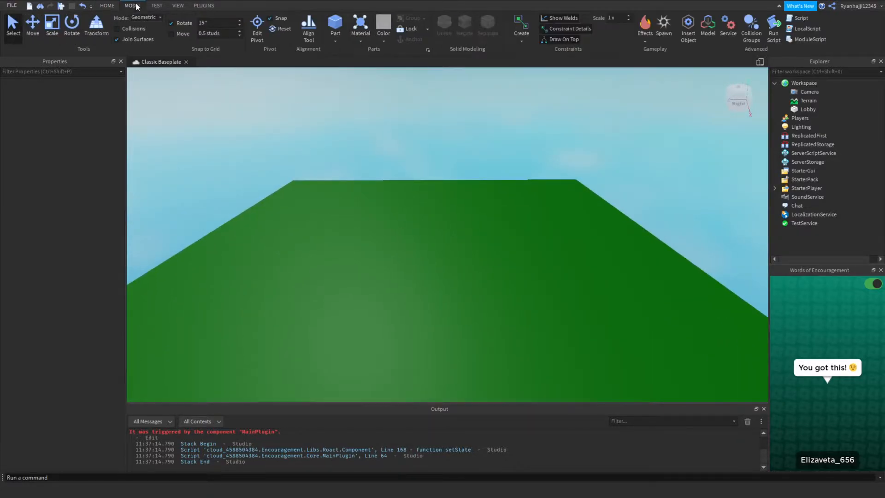
{"action": "left_click", "coordinate": [667, 31]}
{"action": "right_click_drag", "start_coordinate": [461, 207], "coordinate": [479, 226]}
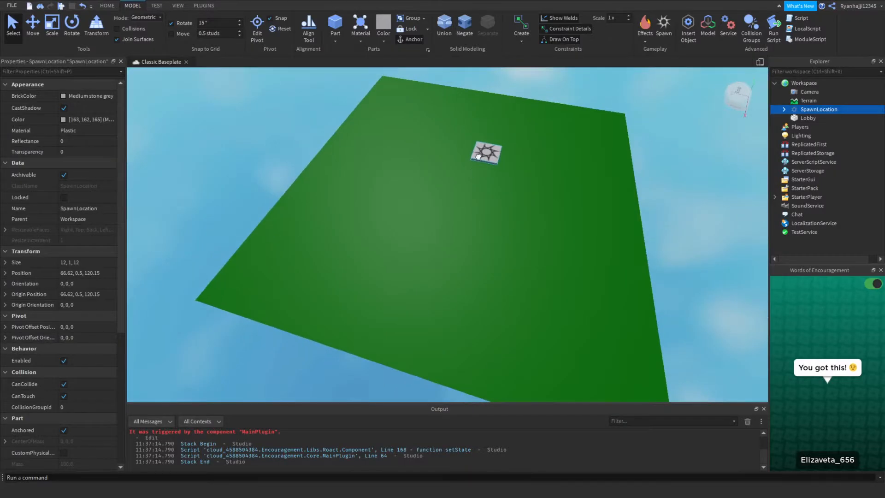
- Delete the weld that joins the spawn location to the Lobby part
{"action": "right_click_drag", "start_coordinate": [464, 183], "coordinate": [480, 207]}
{"action": "left_click", "coordinate": [783, 109]}
{"action": "left_click", "coordinate": [804, 126]}
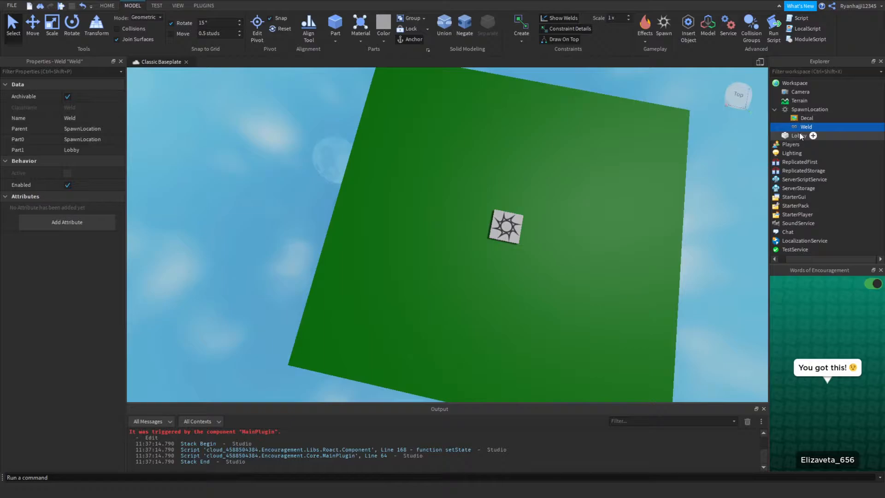
{"action": "key", "text": "Delete"}
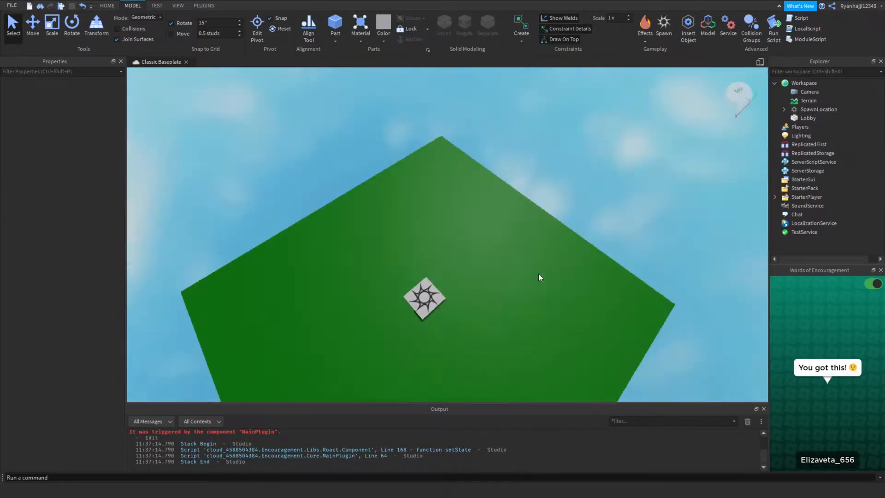
- Duplicate the Lobby part and move the copy along the X axis to about X -146
{"action": "right_click_drag", "start_coordinate": [540, 277], "coordinate": [540, 274]}
{"action": "key", "text": "s"}
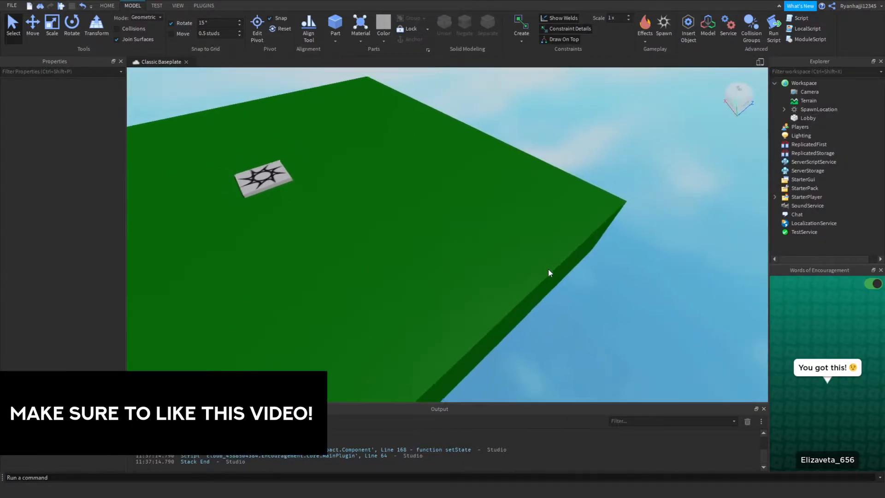
{"action": "left_click", "coordinate": [805, 116]}
{"action": "right_click_drag", "start_coordinate": [611, 236], "coordinate": [556, 249]}
{"action": "key", "text": "ctrl+d"}
{"action": "left_click", "coordinate": [39, 39]}
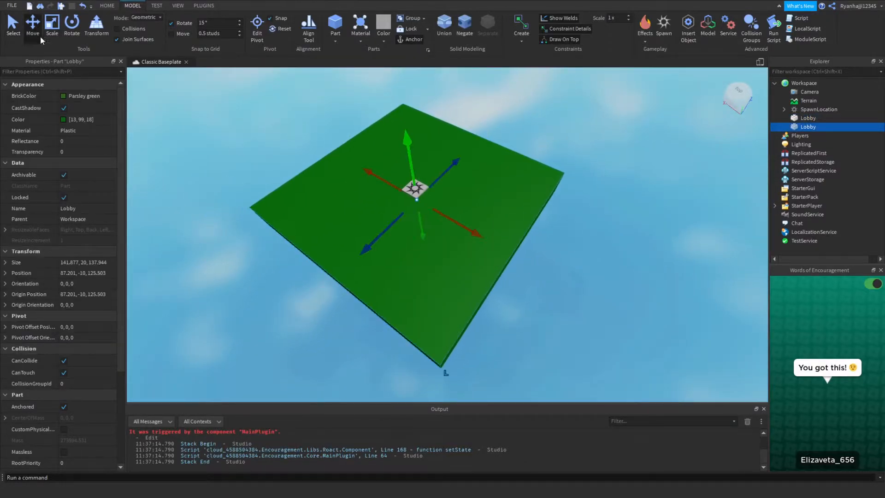
{"action": "left_click_drag", "start_coordinate": [467, 227], "coordinate": [619, 297]}
{"action": "right_click_drag", "start_coordinate": [618, 297], "coordinate": [618, 296]}
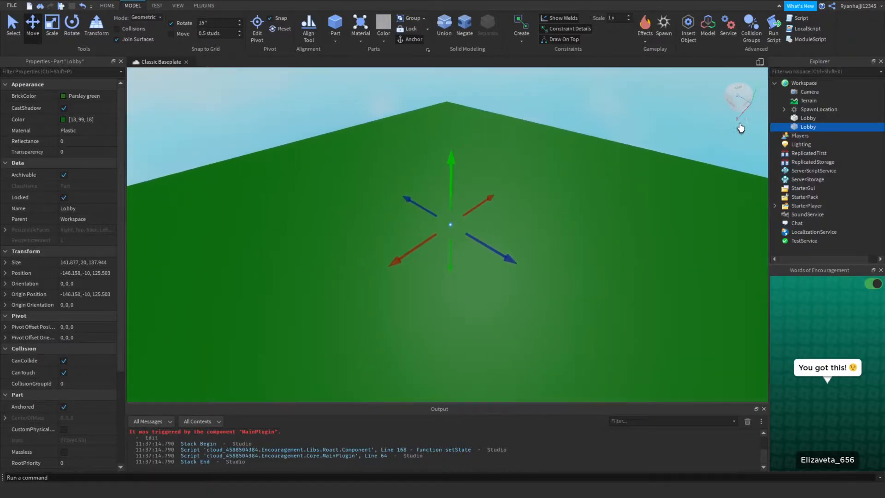
- Rename the duplicated platform to GameArea
{"action": "left_click", "coordinate": [795, 121]}
{"action": "left_click", "coordinate": [802, 127]}
{"action": "type", "text": "GameArea"}
{"action": "left_click", "coordinate": [474, 182]}
- Insert a part on the GameArea platform and scale it to a flat slab about 23 by 20 studs
{"action": "right_click_drag", "start_coordinate": [474, 182], "coordinate": [455, 167]}
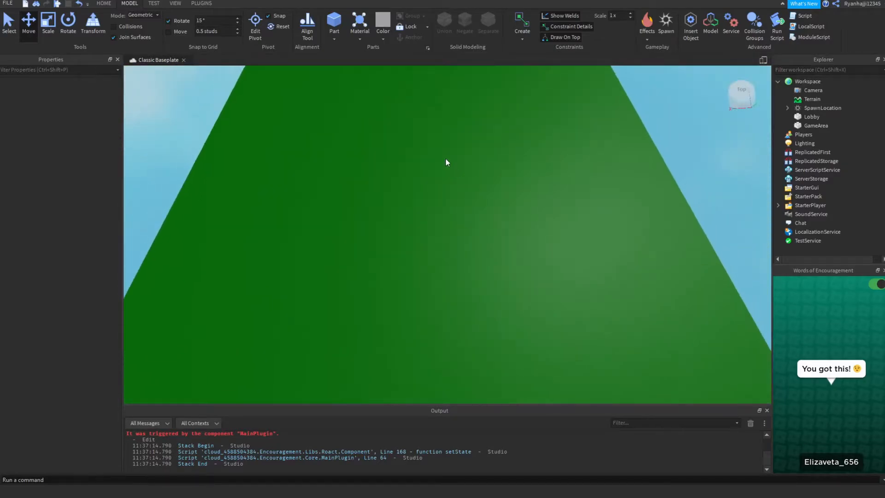
{"action": "scroll", "coordinate": [455, 167], "scroll_direction": "down", "scroll_amount": 3}
{"action": "left_click", "coordinate": [334, 22]}
{"action": "scroll", "coordinate": [462, 223], "scroll_direction": "up", "scroll_amount": 3}
{"action": "left_click_drag", "start_coordinate": [448, 231], "coordinate": [395, 195]}
{"action": "left_click", "coordinate": [71, 28]}
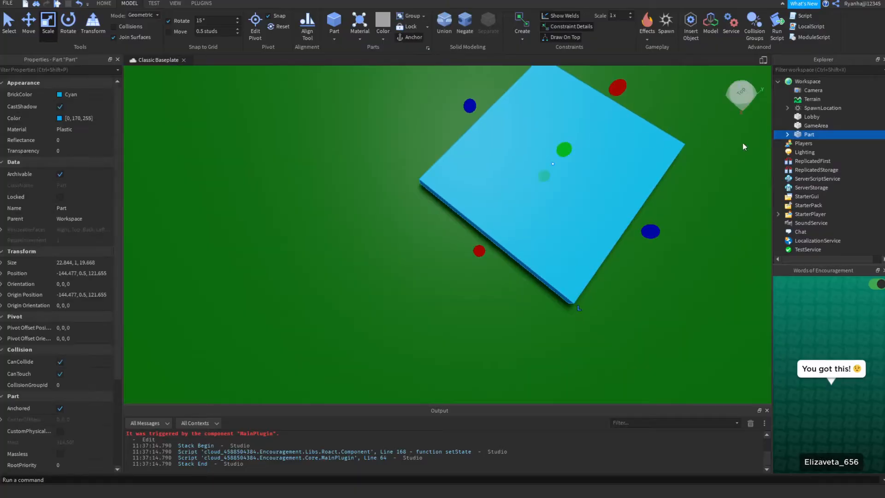
- Rename the cyan slab on the GameArea platform to GameAreaSpawn
{"action": "double_click", "coordinate": [807, 137]}
{"action": "type", "text": "GameAreaS"}
{"action": "type", "text": "pawn"}
{"action": "key", "text": "Return"}
- Duplicate GameAreaSpawn and move the copy onto the Lobby platform beside the spawn location, at about X 88, Z 106
{"action": "scroll", "coordinate": [476, 247], "scroll_direction": "down", "scroll_amount": 4}
{"action": "key", "text": "ctrl+d"}
{"action": "type", "text": "S"}
{"action": "left_click_drag", "start_coordinate": [476, 248], "coordinate": [314, 241]}
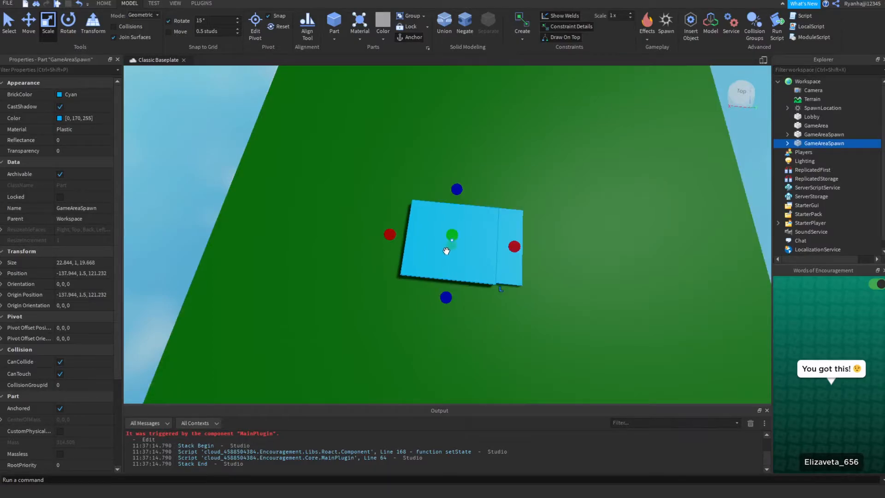
{"action": "key", "text": "ctrl+z"}
{"action": "right_click_drag", "start_coordinate": [314, 241], "coordinate": [314, 241]}
{"action": "left_click_drag", "start_coordinate": [314, 241], "coordinate": [449, 232]}
{"action": "scroll", "coordinate": [334, 225], "scroll_direction": "up", "scroll_amount": 3}
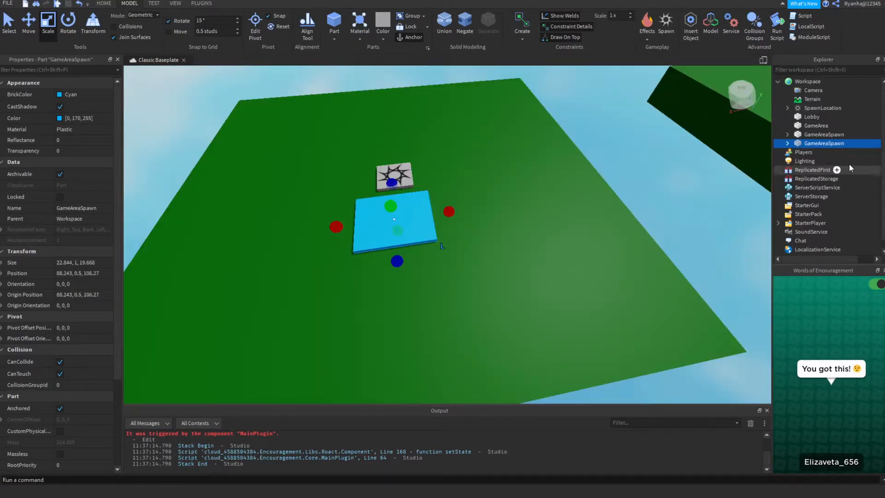
- Rename the slab copy on the Lobby platform to LobbyAreaSpawn
{"action": "left_click", "coordinate": [820, 136]}
{"action": "left_click", "coordinate": [820, 140]}
{"action": "left_click", "coordinate": [820, 142]}
{"action": "type", "text": "LobbyAreaSpawn"}
{"action": "key", "text": "Return"}
- Nudge the LobbyAreaSpawn part to about X 87, Z 107
{"action": "key", "text": "ctrl+z"}
{"action": "left_click_drag", "start_coordinate": [405, 211], "coordinate": [410, 209]}
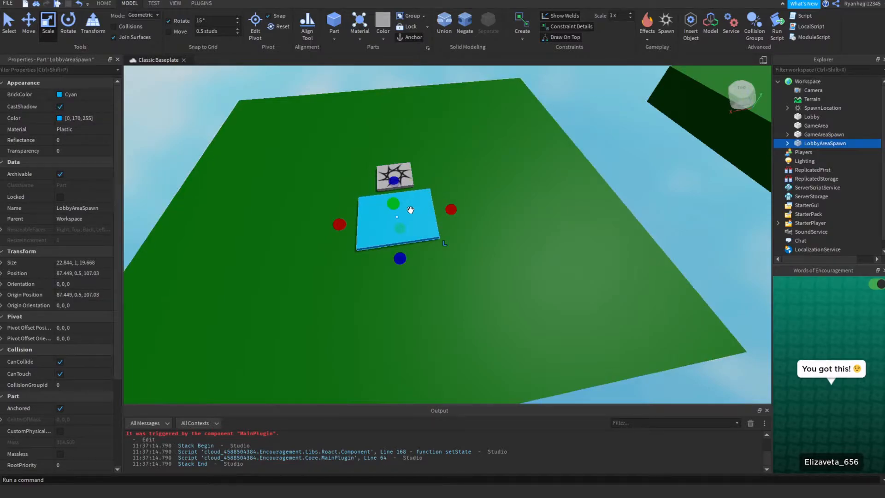
{"action": "right_click_drag", "start_coordinate": [419, 220], "coordinate": [419, 220]}
{"action": "key", "text": "d"}
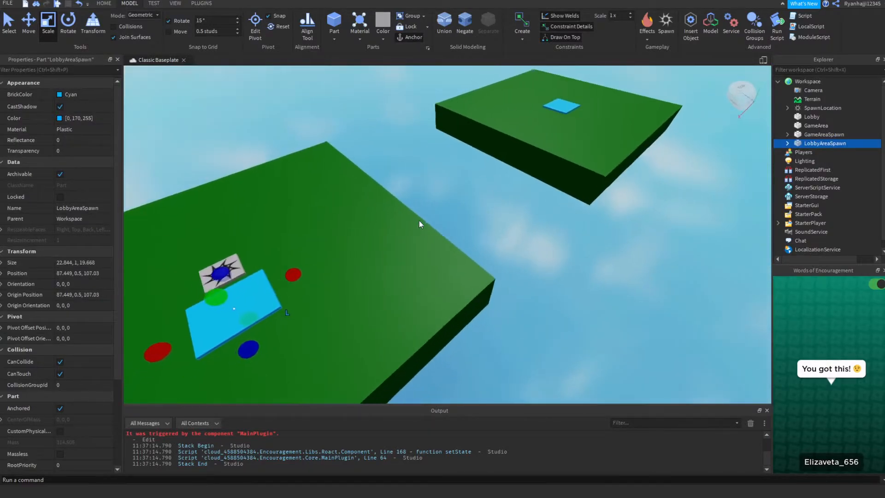
- Set the transparency of both GameAreaSpawn and LobbyAreaSpawn to 1
{"action": "right_click_drag", "start_coordinate": [504, 210], "coordinate": [540, 209]}
{"action": "left_click", "coordinate": [519, 157], "text": "ctrl"}
{"action": "right_click_drag", "start_coordinate": [520, 167], "coordinate": [520, 169]}
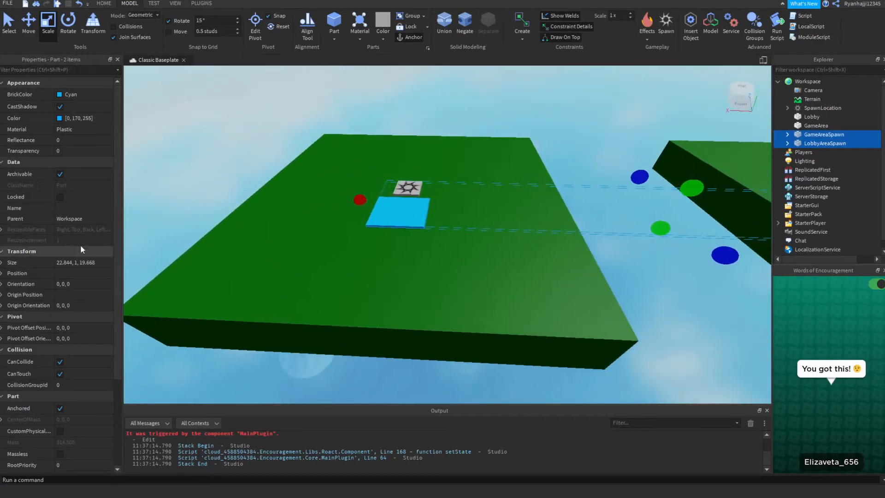
{"action": "left_click", "coordinate": [81, 151]}
{"action": "type", "text": "1"}
{"action": "key", "text": "Return"}
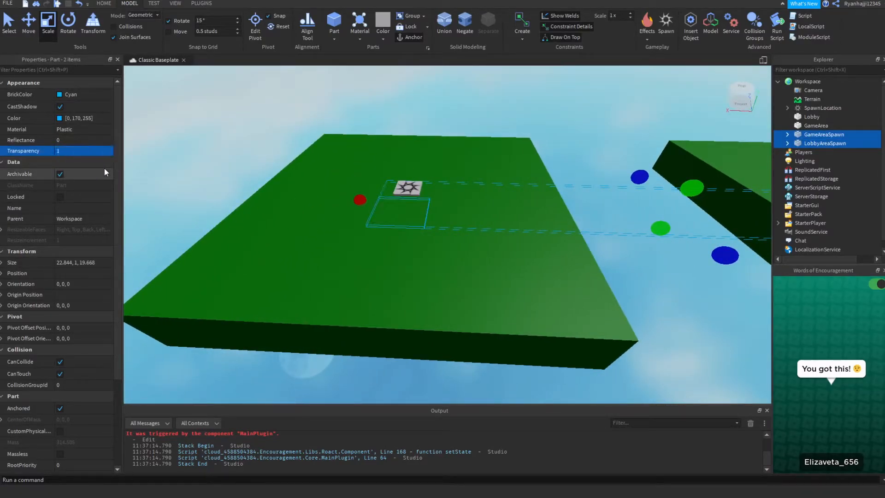
{"action": "left_click", "coordinate": [580, 77]}
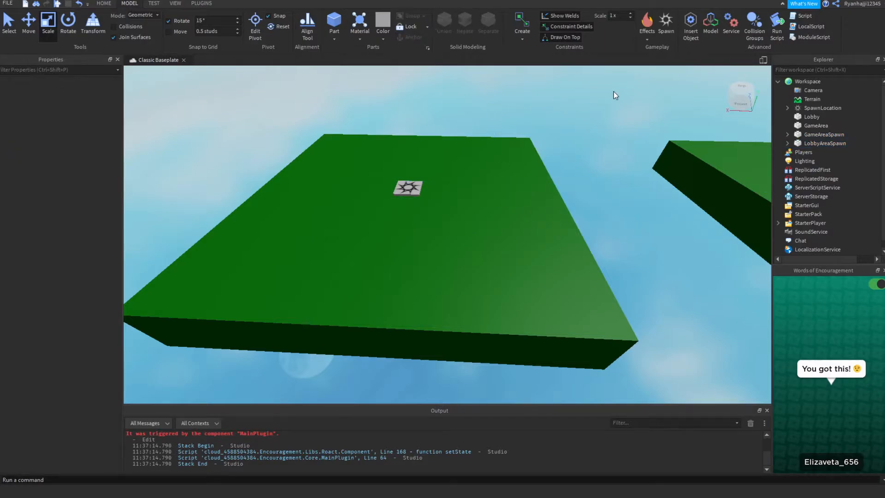
{"action": "key", "text": "d"}
{"action": "right_click_drag", "start_coordinate": [531, 180], "coordinate": [531, 181]}
{"action": "key", "text": "w"}
{"action": "key", "text": "w"}
{"action": "key", "text": "s"}
{"action": "key", "text": "a"}
{"action": "key", "text": "w"}
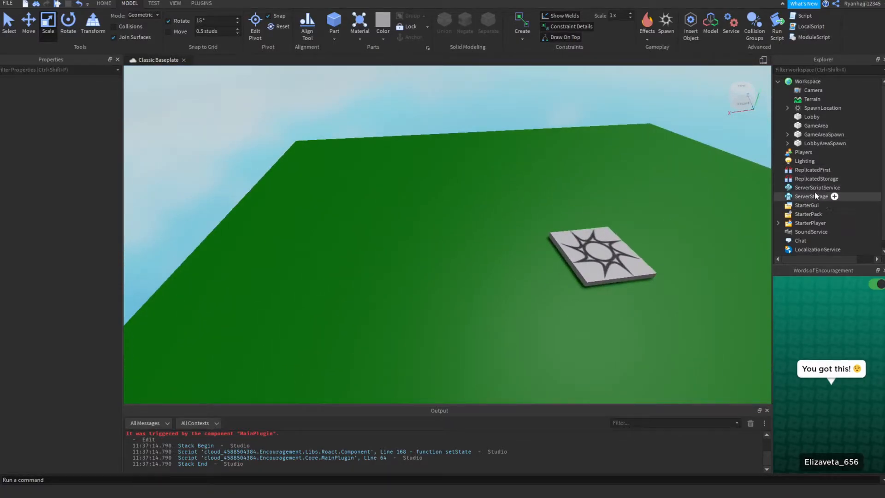
- Add a script to ServerScriptService and a StringValue named Status to ReplicatedStorage
{"action": "left_click", "coordinate": [846, 187]}
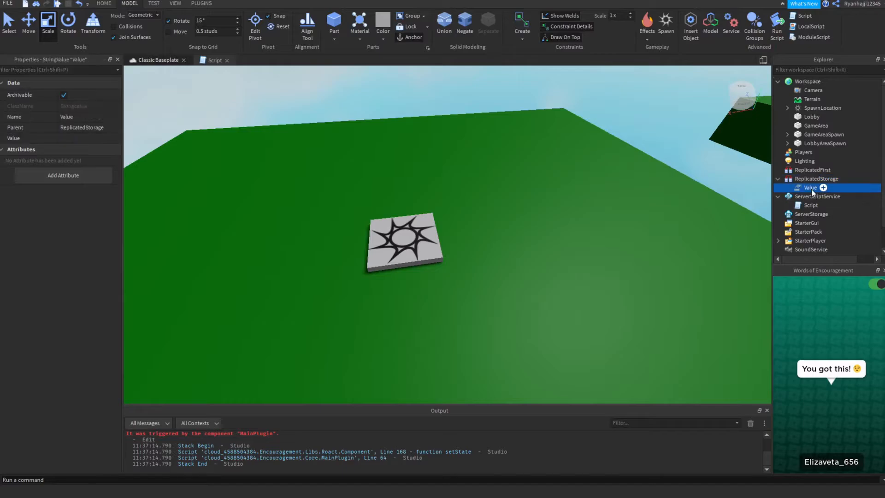
{"action": "left_click", "coordinate": [853, 188]}
{"action": "type", "text": "Status"}
{"action": "key", "text": "Return"}
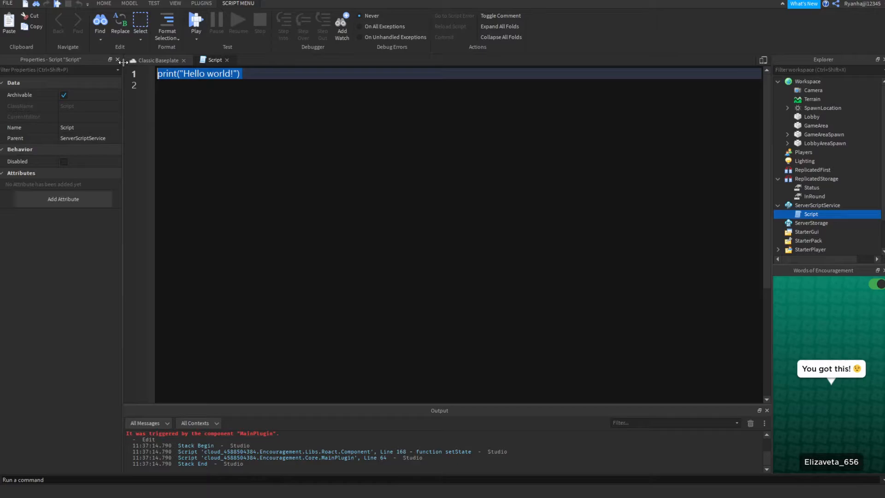
- Replace the server script's default print line with the round and teleport code, using roundLength 120 and intermissionLength 15
{"action": "key", "text": "BackSpace"}
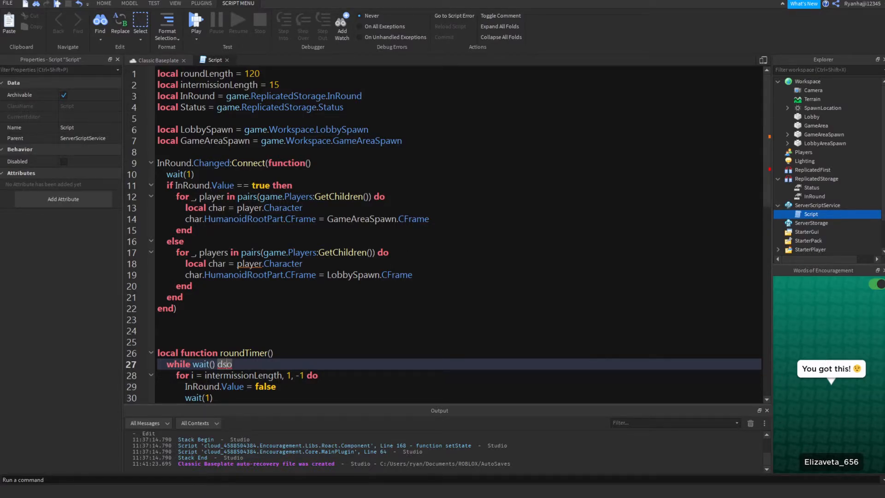
- Return to the Classic Baseplate view and add a ScreenGui to StarterGui
{"action": "left_click", "coordinate": [152, 60]}
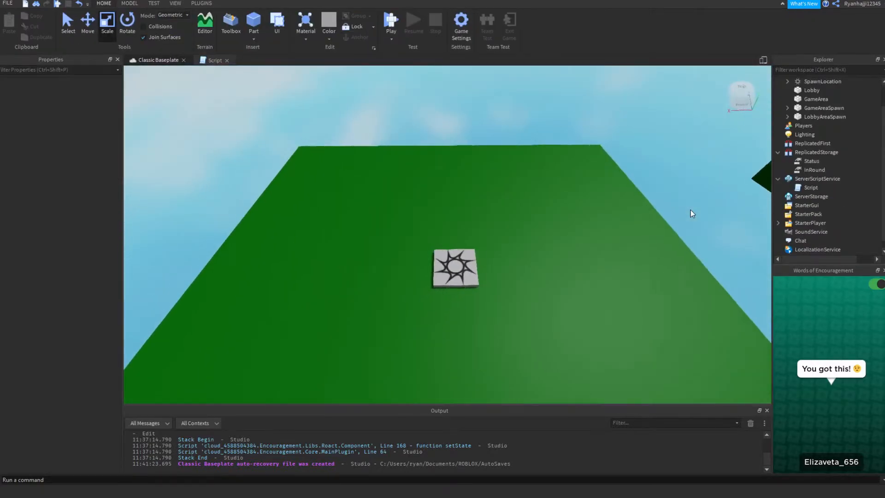
{"action": "right_click_drag", "start_coordinate": [691, 214], "coordinate": [766, 203]}
{"action": "left_click", "coordinate": [800, 180]}
{"action": "left_click", "coordinate": [807, 188]}
{"action": "left_click", "coordinate": [806, 205]}
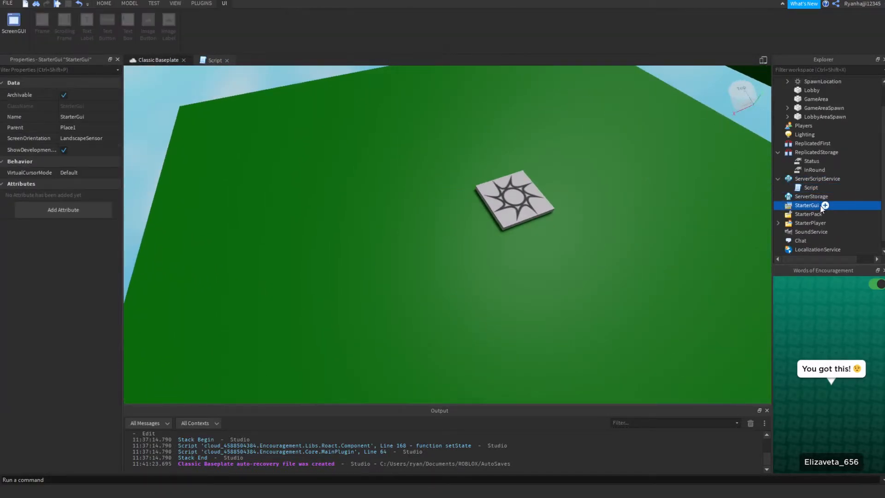
{"action": "left_click", "coordinate": [825, 205]}
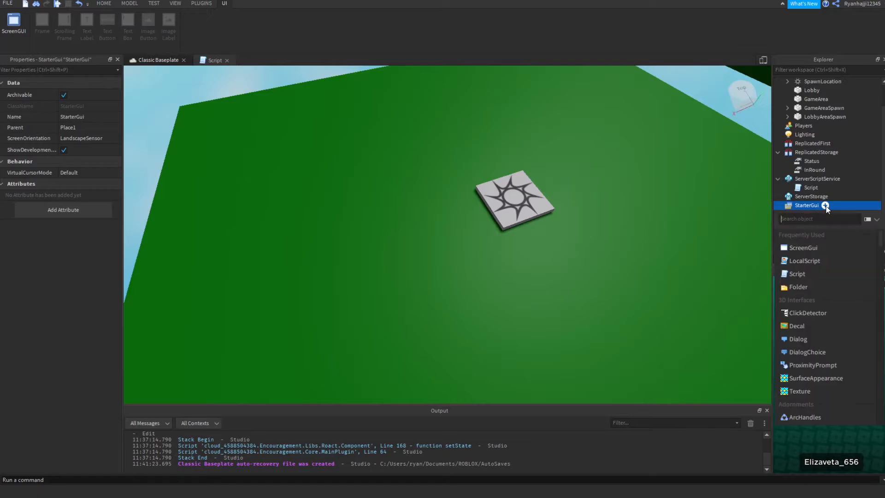
{"action": "left_click", "coordinate": [822, 242]}
- Rename the ScreenGui to Timer and give it a LocalScript and a text label named TimerDisplay
{"action": "left_click", "coordinate": [801, 217]}
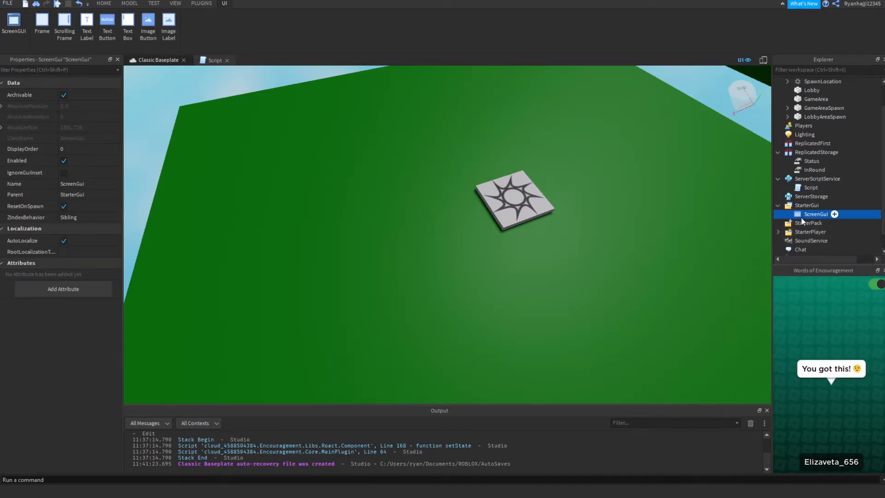
{"action": "right_click", "coordinate": [831, 214]}
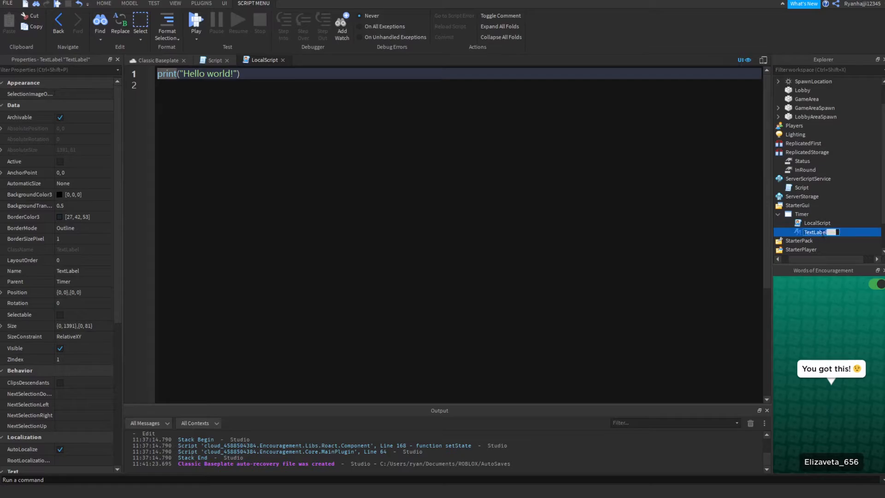
{"action": "type", "text": "TimerDisplay"}
{"action": "key", "text": "Return"}
- Replace the LocalScript's default code with Status and TimerDisplay variables and a Status.Changed:Connect handler
{"action": "left_click", "coordinate": [410, 109]}
{"action": "key", "text": "ctrl+a"}
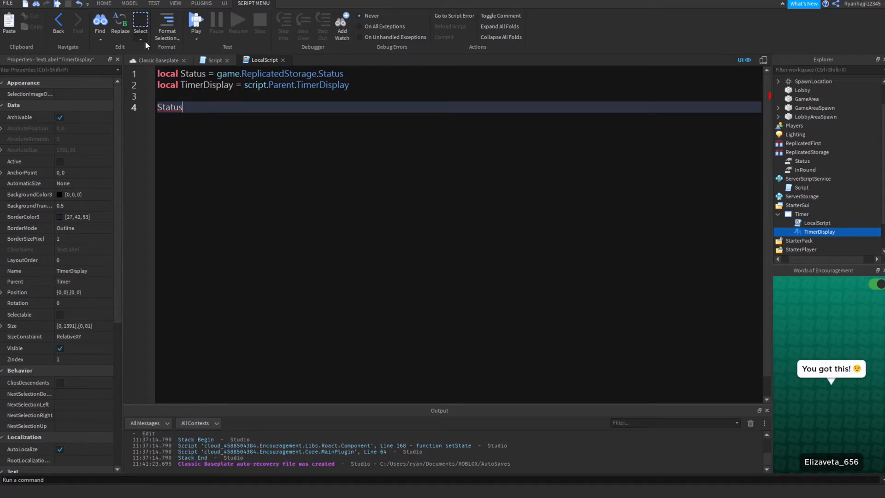
{"action": "type", "text": ".Ch"}
{"action": "key", "text": "BackSpace"}
{"action": "key", "text": "BackSpace"}
{"action": "type", "text": "anged:Co"}
{"action": "key", "text": "Tab"}
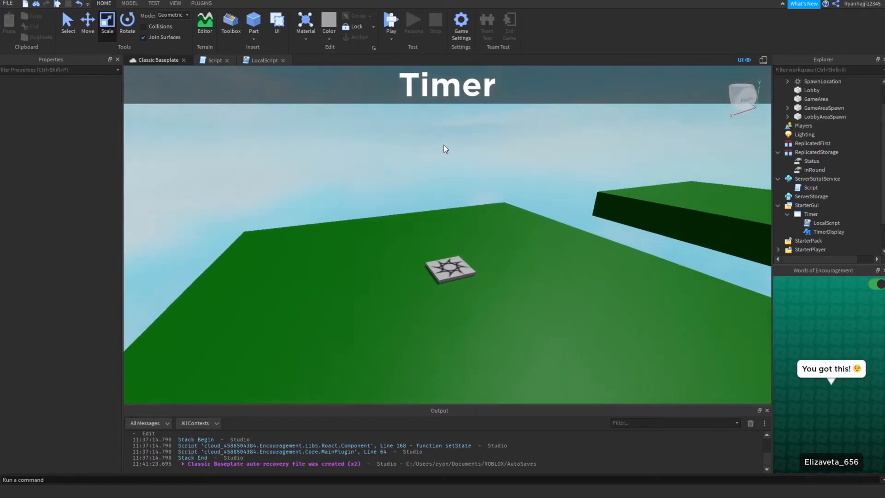
{"action": "scroll", "coordinate": [444, 145], "scroll_direction": "up", "scroll_amount": 5}
{"action": "right_click_drag", "start_coordinate": [444, 145], "coordinate": [443, 145]}
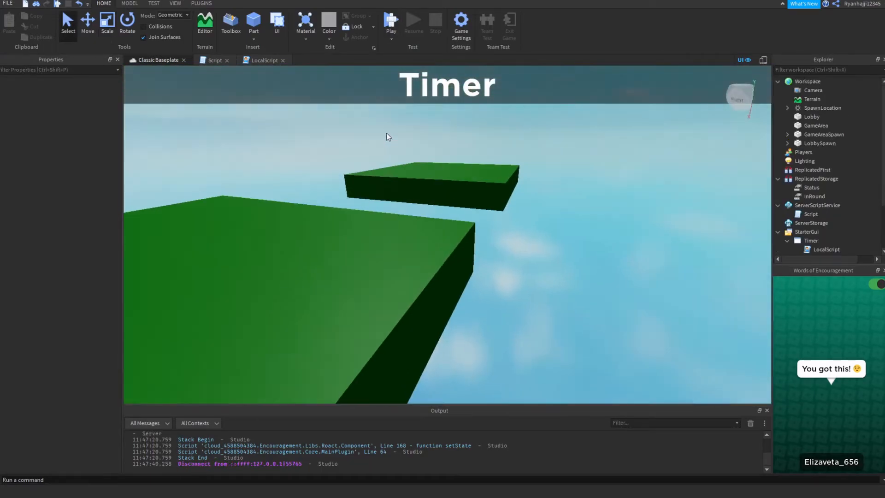
{"action": "right_click_drag", "start_coordinate": [387, 137], "coordinate": [392, 134]}
{"action": "left_click", "coordinate": [810, 145]}
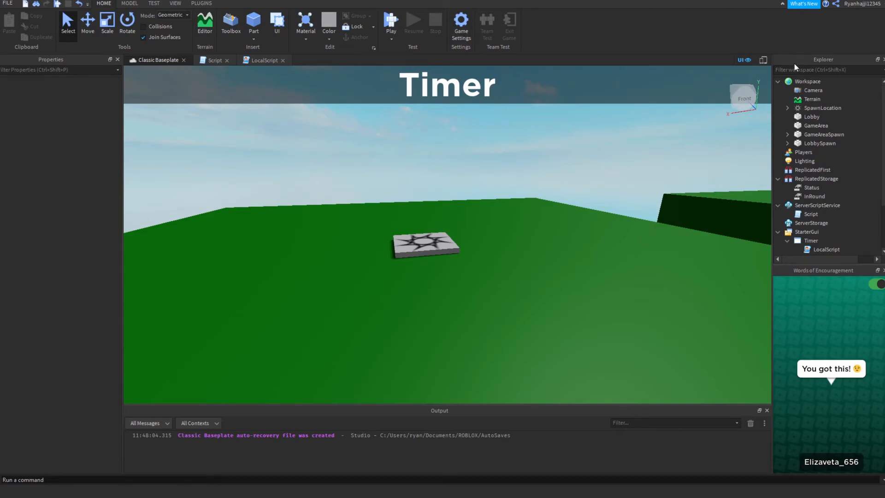
- Preview the Timer GUI in device emulation at HD 1080 resolution
{"action": "left_click", "coordinate": [763, 60]}
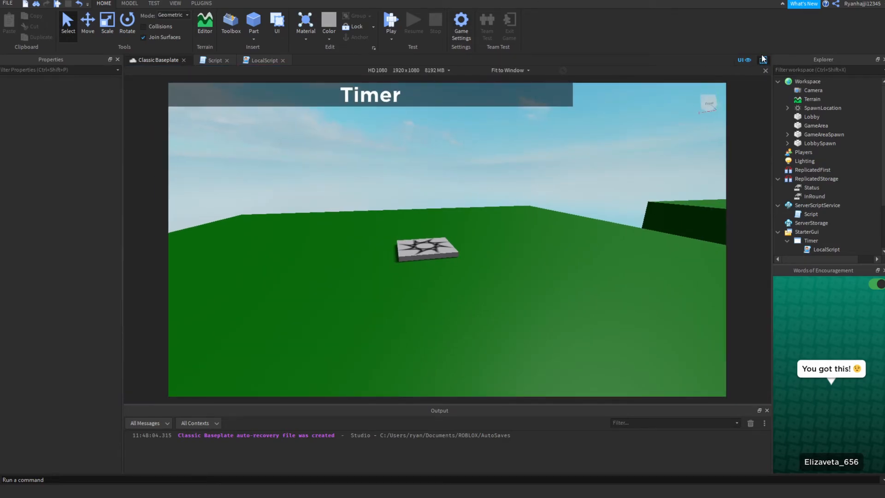